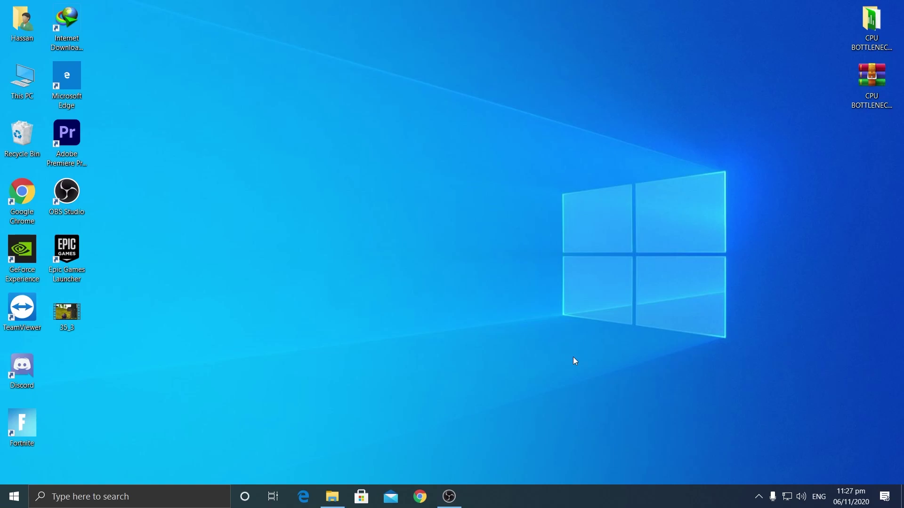
# - Check the resolution list in Windows Display settings, then close Settings
pyautogui.rightClick(510, 233)
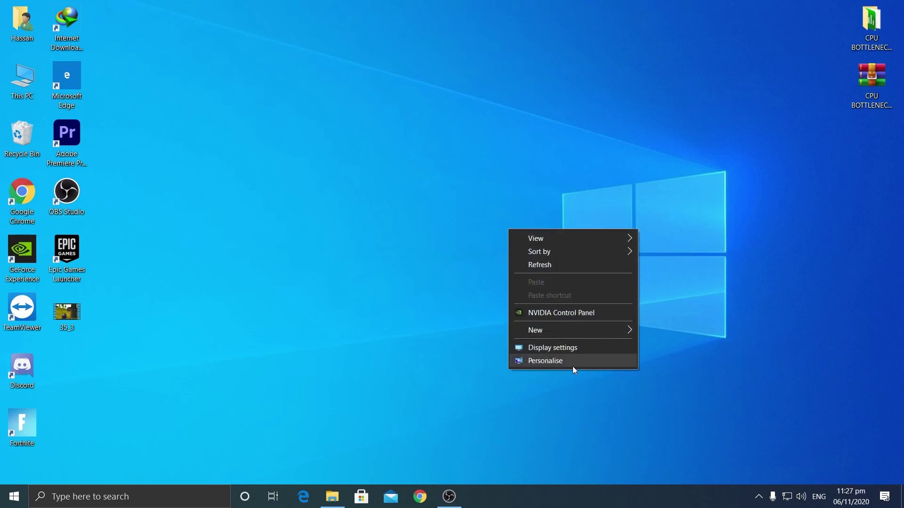
pyautogui.click(545, 347)
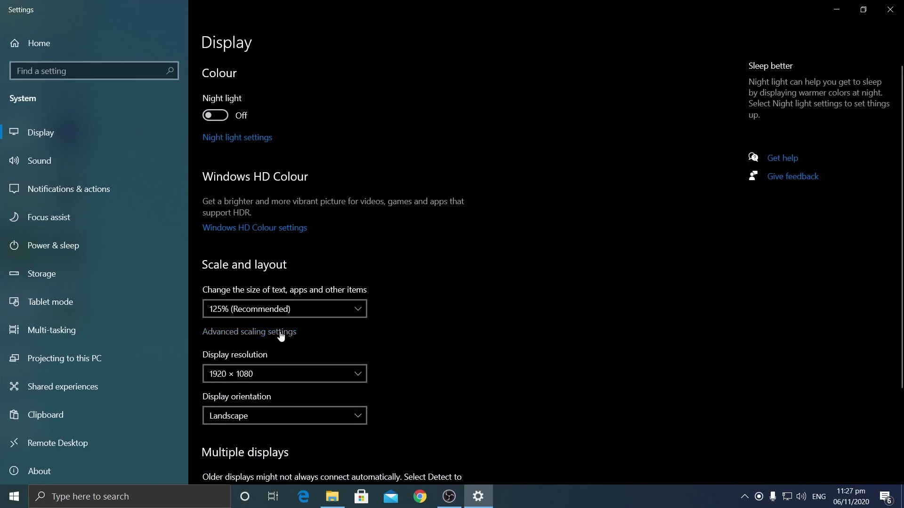
pyautogui.click(255, 374)
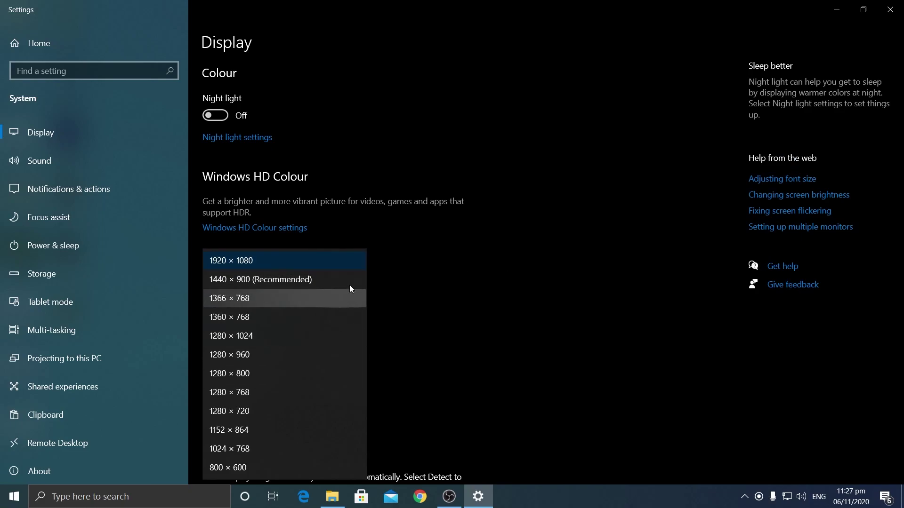
pyautogui.click(890, 10)
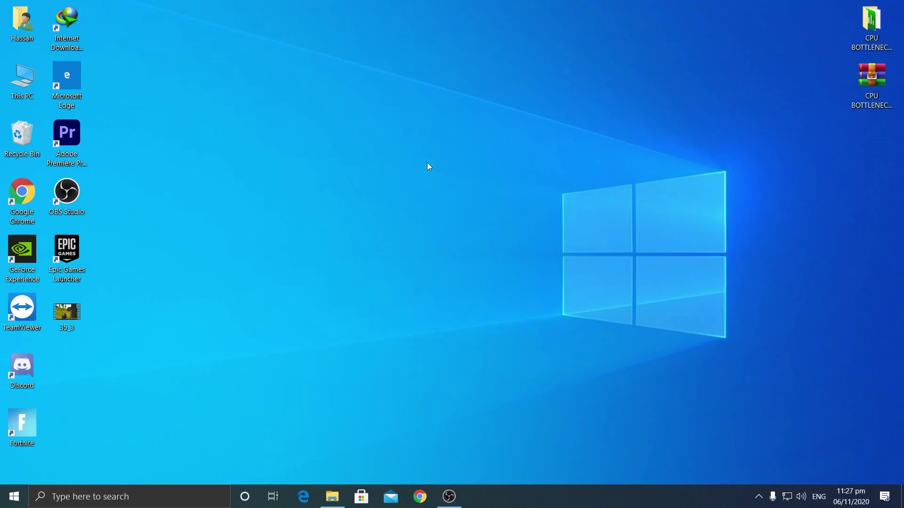
# - Launch NVIDIA Control Panel from the desktop, maximize it, and go to Change resolution
pyautogui.rightClick(446, 160)
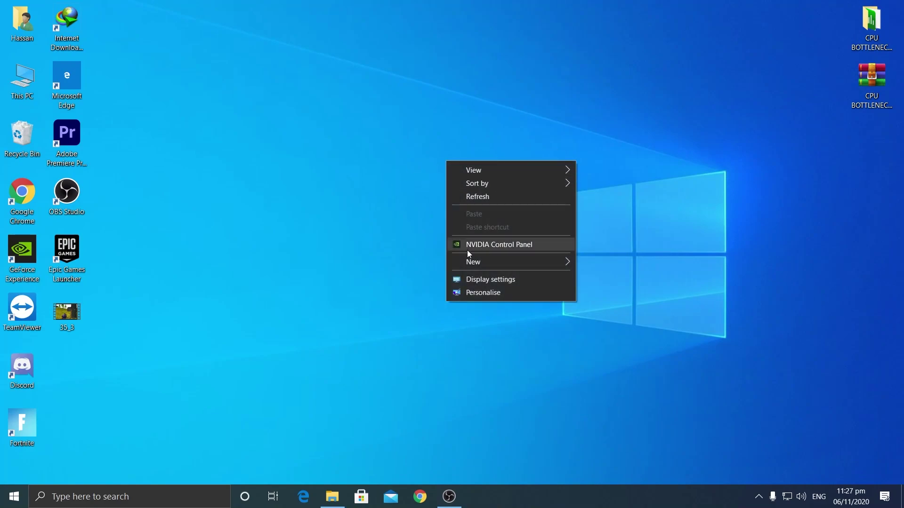
pyautogui.click(500, 242)
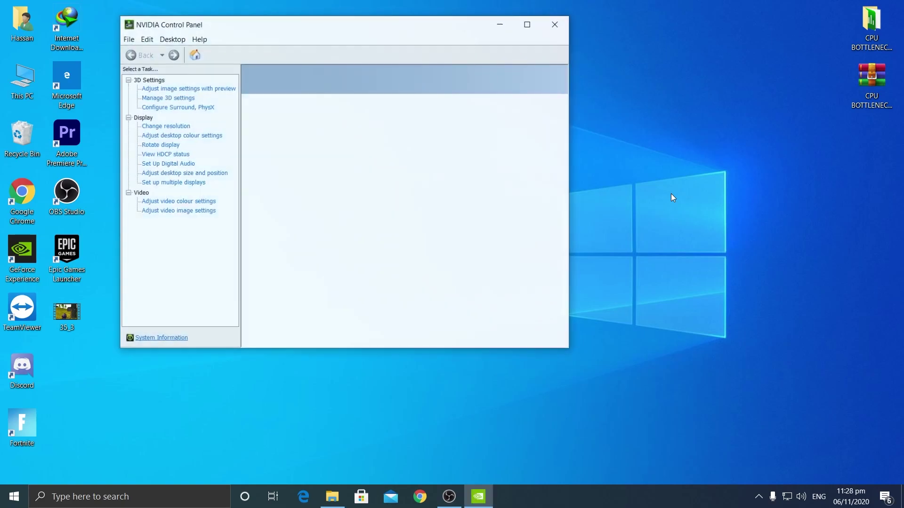
pyautogui.moveTo(330, 25); pyautogui.dragTo(425, 47)
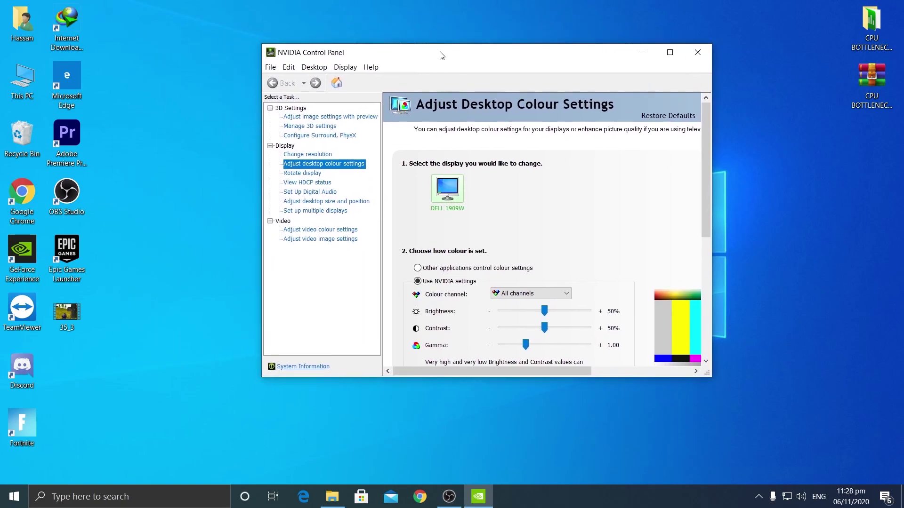
pyautogui.click(619, 43)
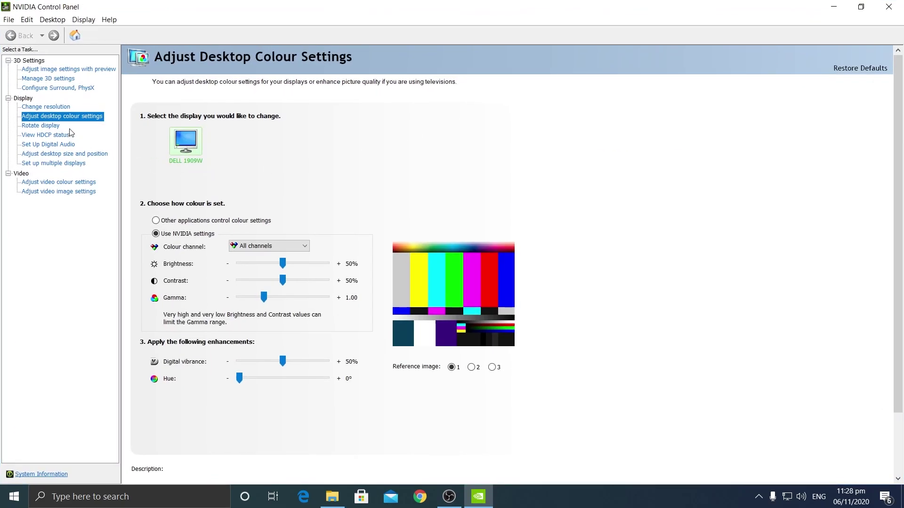
pyautogui.click(40, 107)
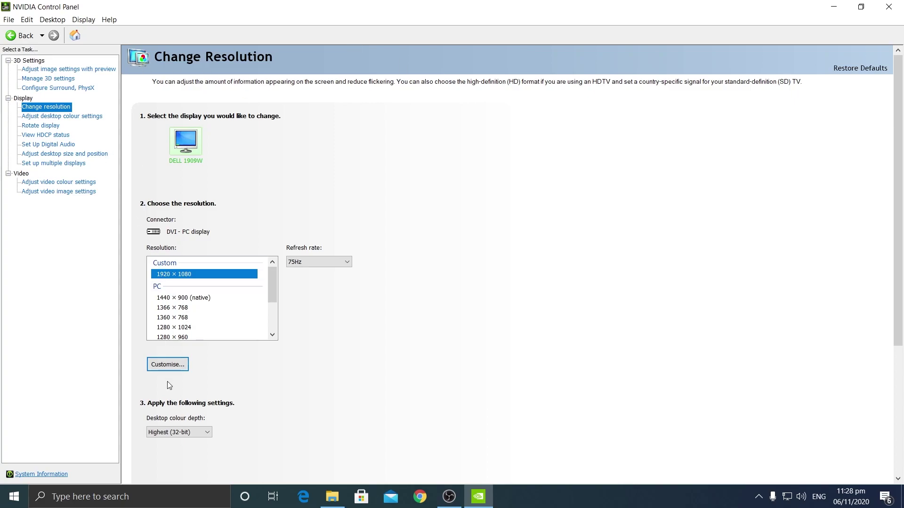
# - Create a custom resolution of 1440 horizontal pixels, 1080 vertical lines at 60 Hz
pyautogui.click(160, 364)
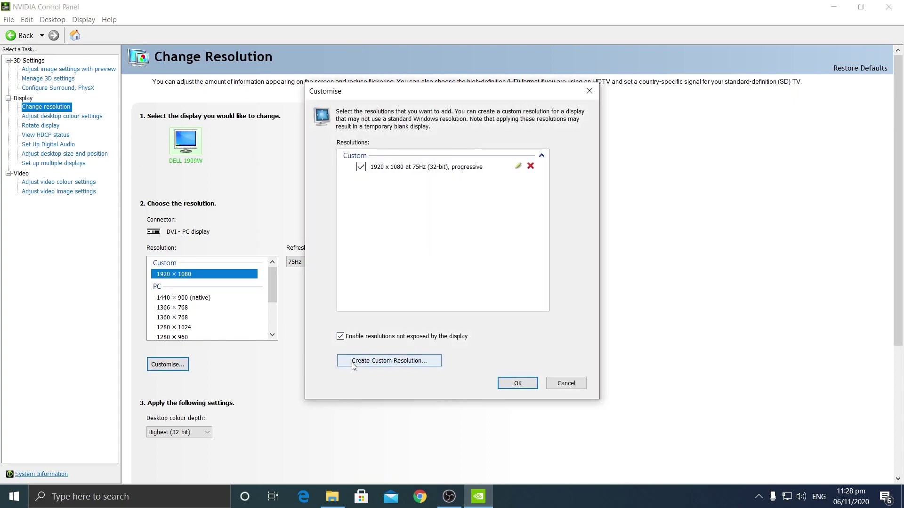
pyautogui.click(399, 361)
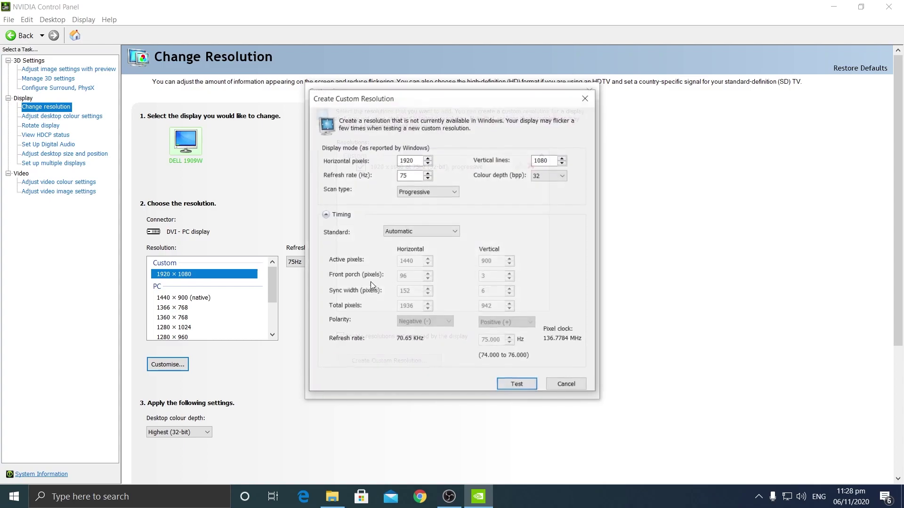
pyautogui.doubleClick(404, 160)
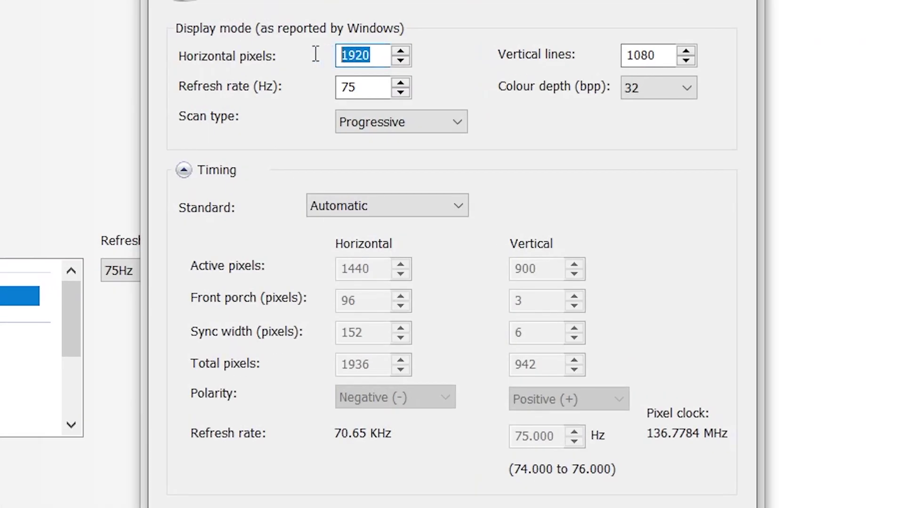
pyautogui.write('1920')
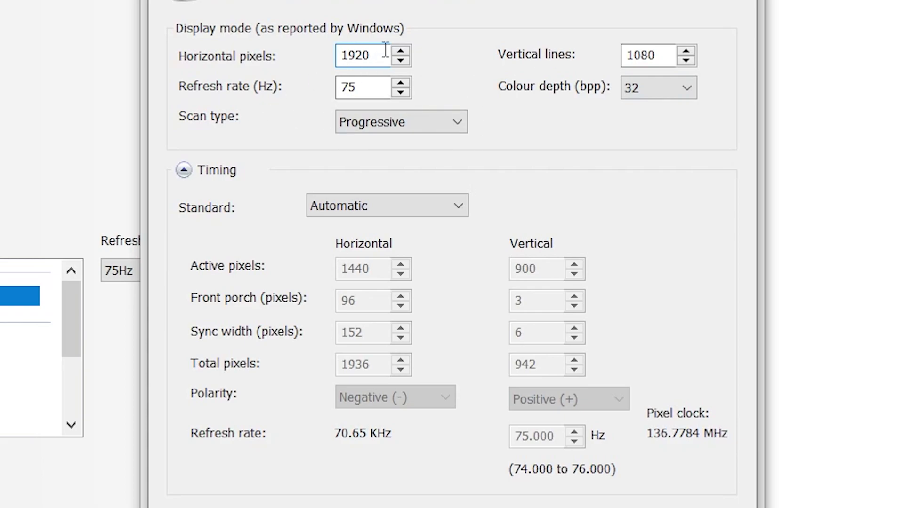
pyautogui.moveTo(385, 52); pyautogui.dragTo(310, 61)
pyautogui.write('1440')
pyautogui.moveTo(659, 56); pyautogui.dragTo(634, 61)
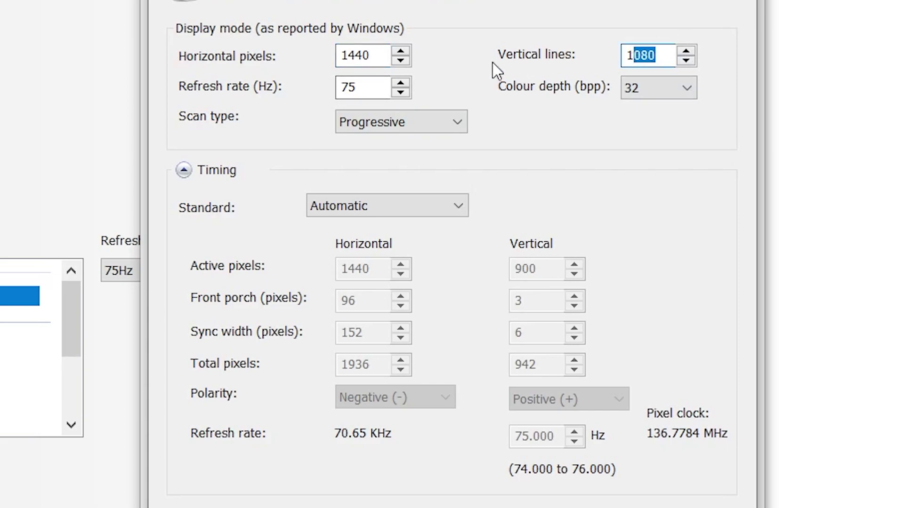
pyautogui.moveTo(358, 78); pyautogui.dragTo(308, 98)
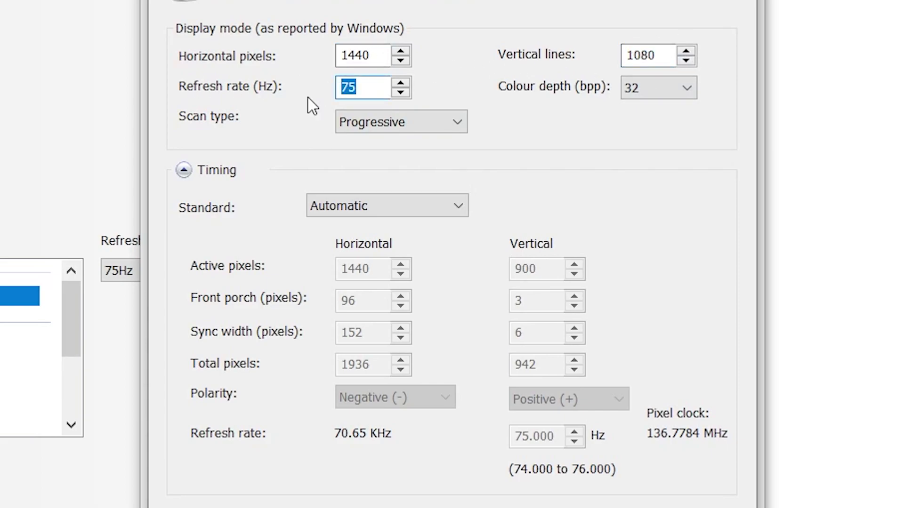
pyautogui.write('60')
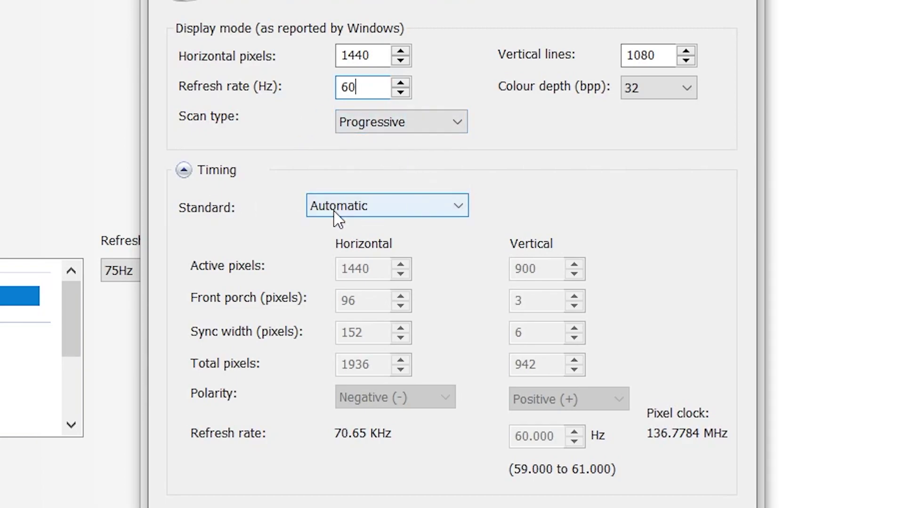
# - Keep the timing standard on Automatic, save the 1440 × 1080 custom resolution, and close the panel
pyautogui.click(389, 207)
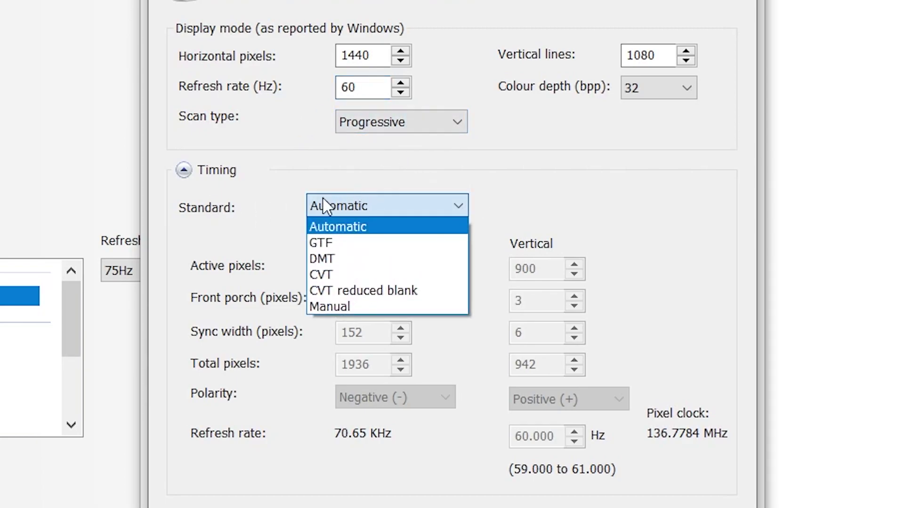
pyautogui.click(373, 205)
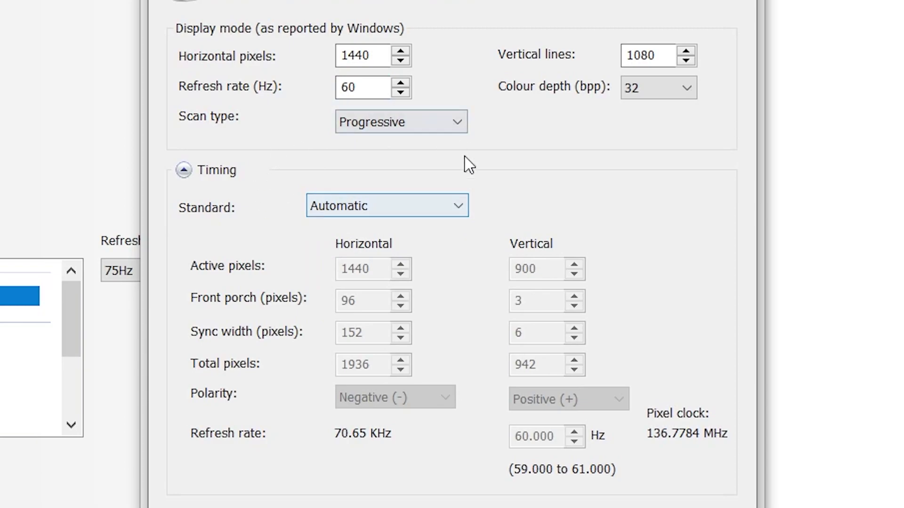
pyautogui.click(362, 206)
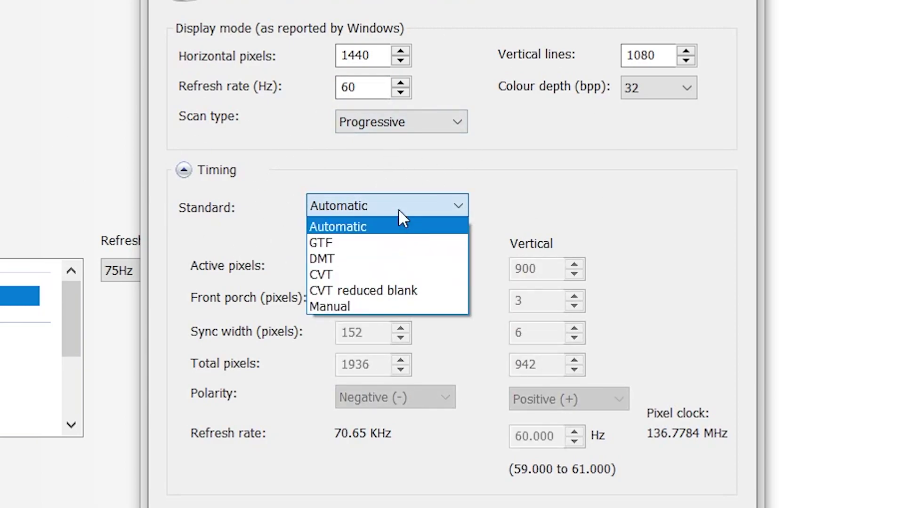
pyautogui.click(392, 195)
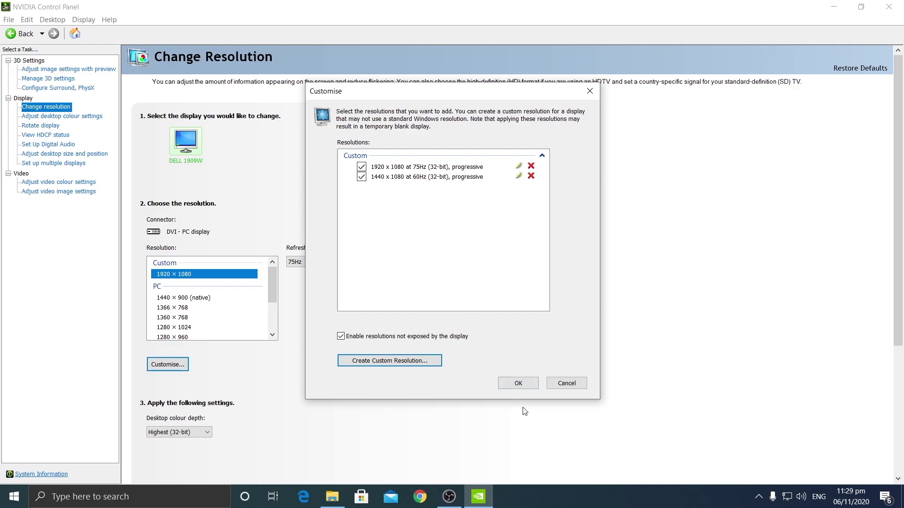
pyautogui.click(518, 383)
pyautogui.click(888, 6)
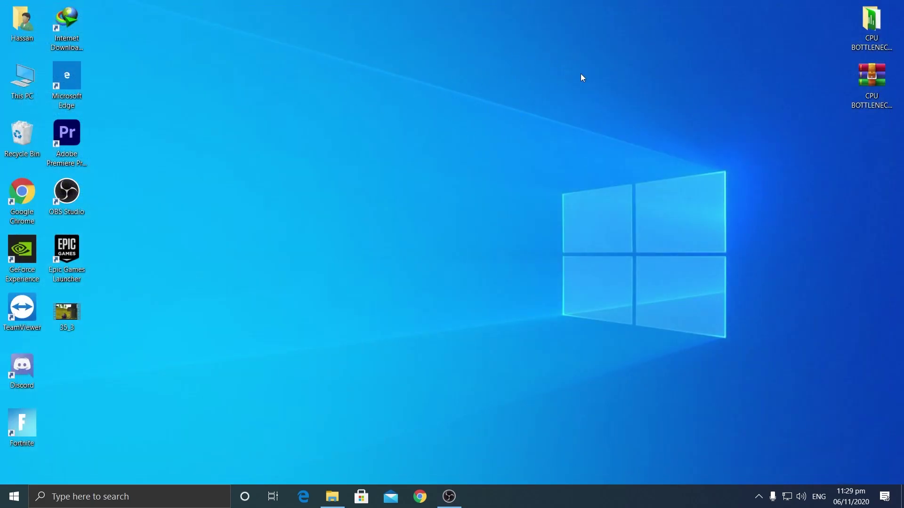
# - Confirm 1440 × 1080 now appears in the Display resolution list, then minimize Settings
pyautogui.rightClick(349, 128)
pyautogui.click(368, 244)
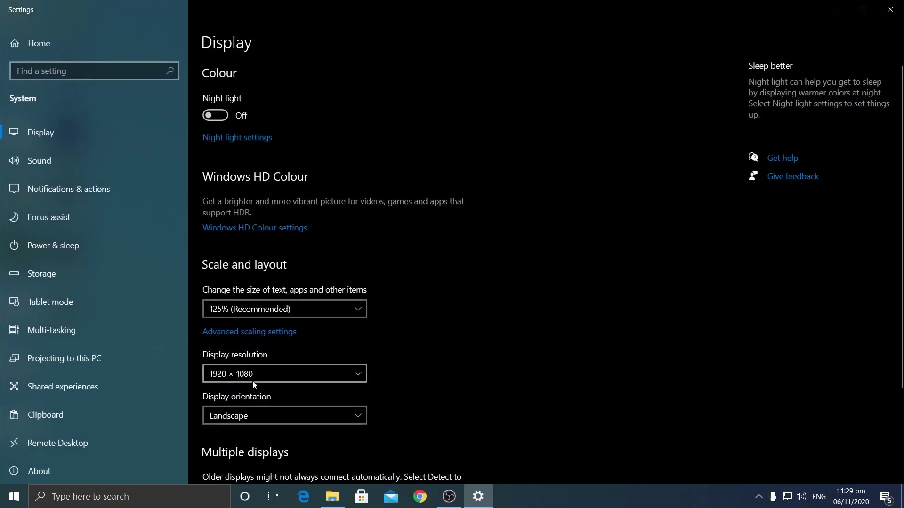
pyautogui.click(254, 372)
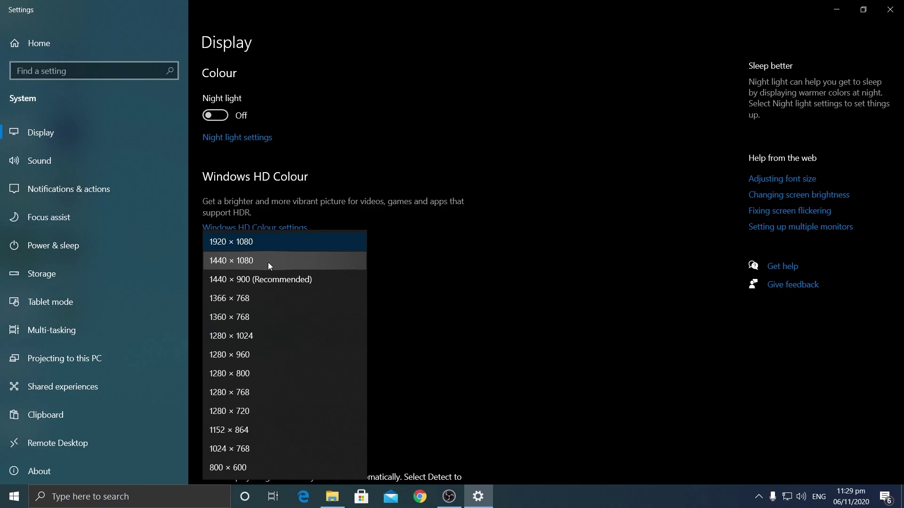
pyautogui.click(836, 9)
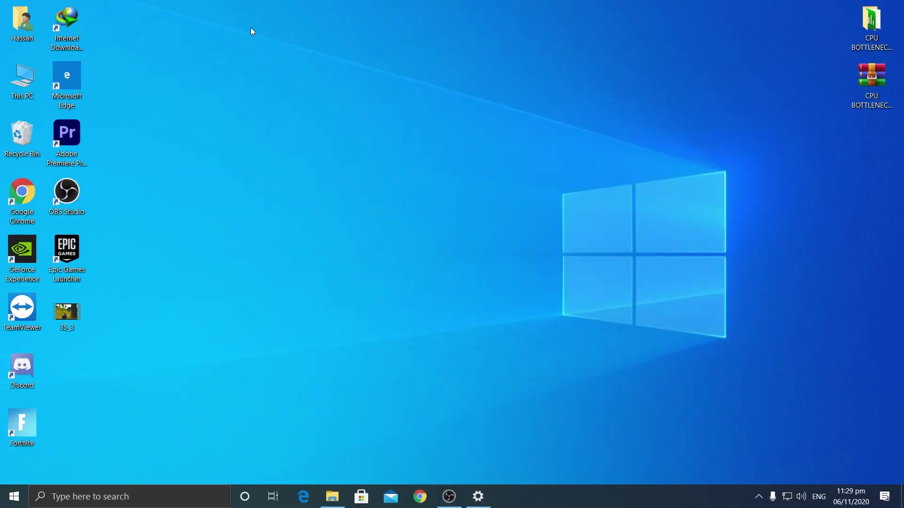
# - Open Device Manager from This PC's system properties and move it to the screen centre
pyautogui.rightClick(7, 71)
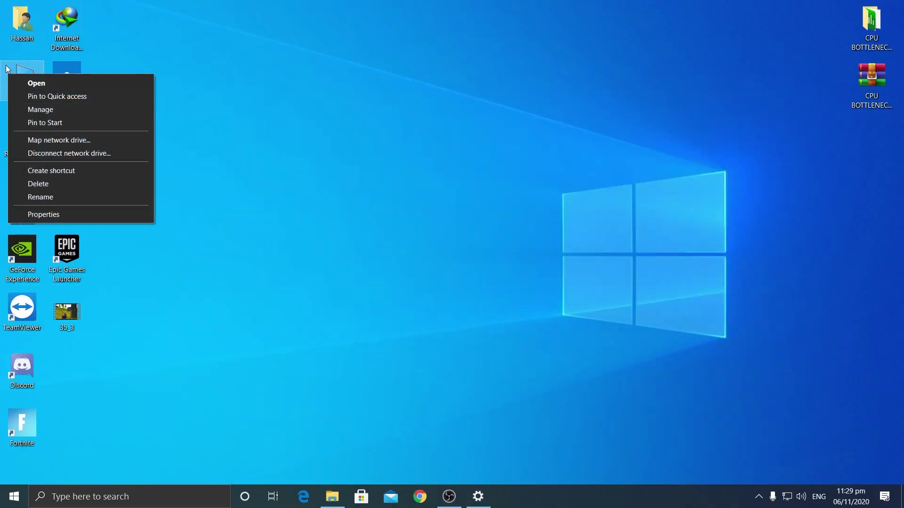
pyautogui.click(47, 214)
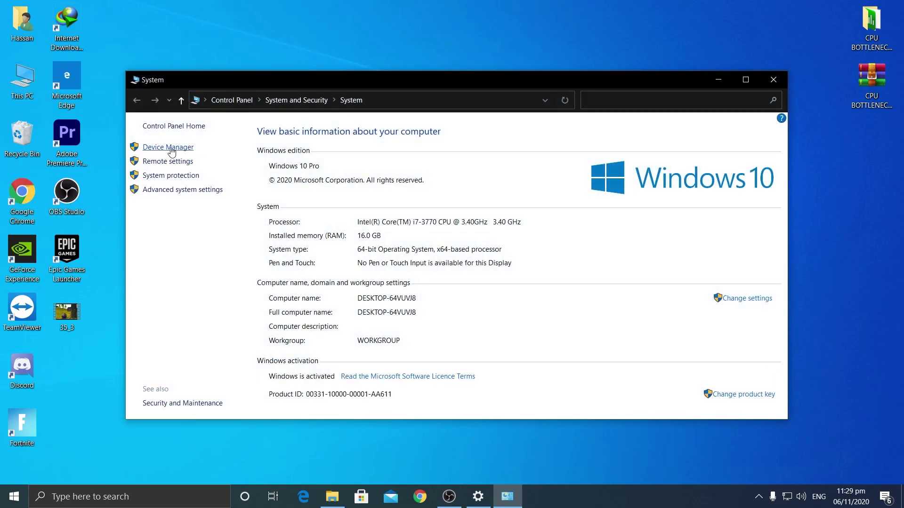
pyautogui.click(160, 148)
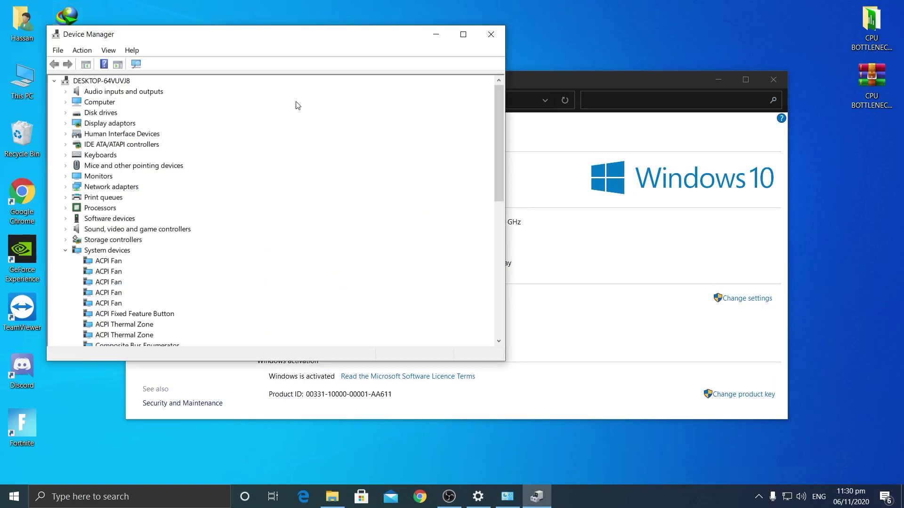
pyautogui.rightClick(16, 495)
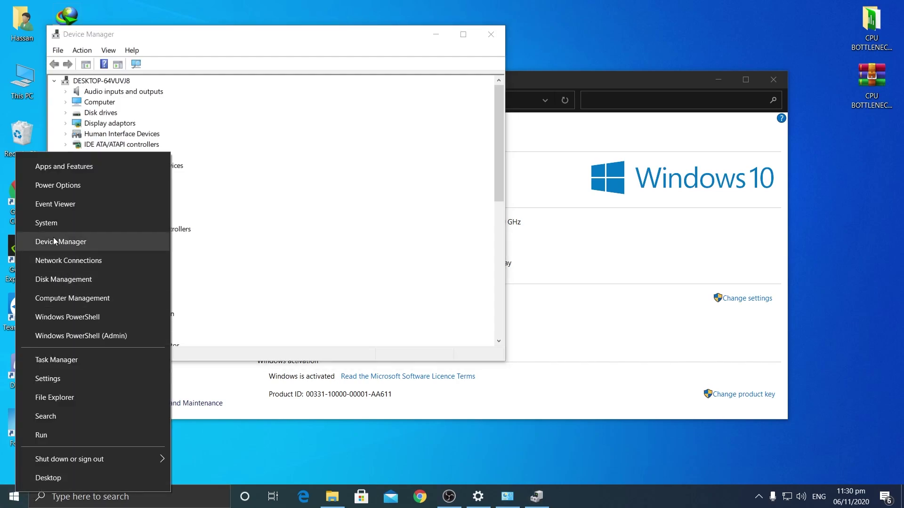
pyautogui.click(157, 30)
pyautogui.moveTo(171, 33); pyautogui.dragTo(312, 41)
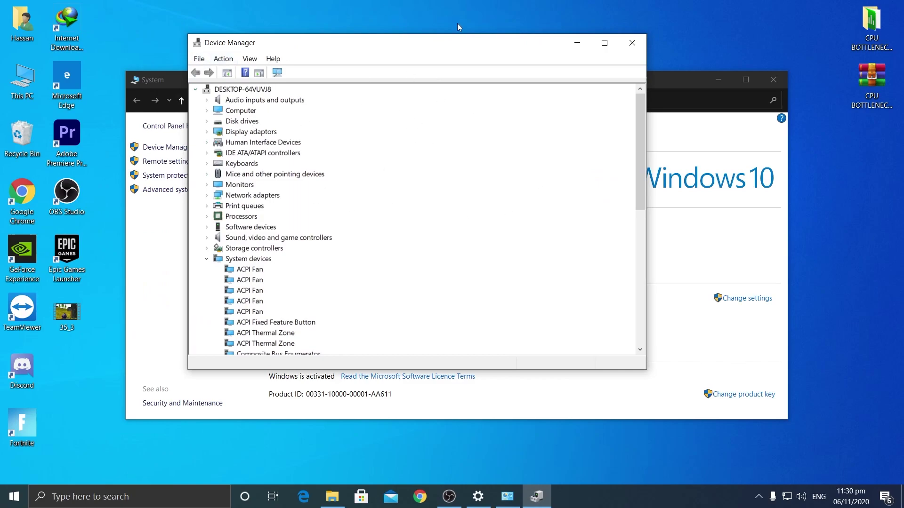
pyautogui.click(471, 89)
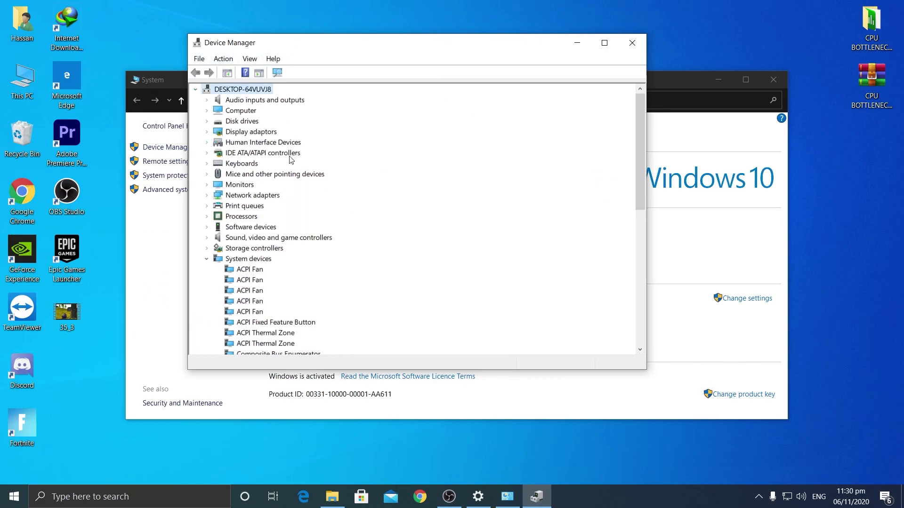
# - Disable the Generic PnP Monitor under Monitors, confirm with Yes, and close Device Manager
pyautogui.click(207, 185)
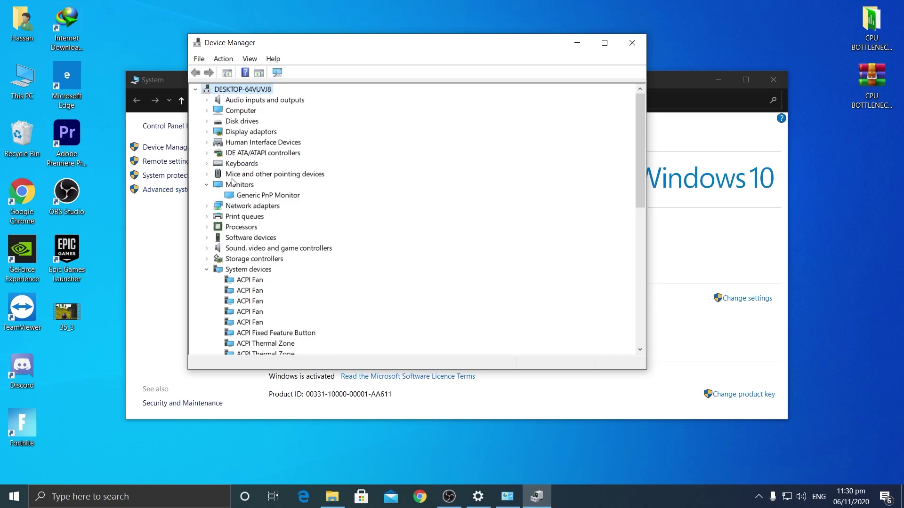
pyautogui.rightClick(250, 194)
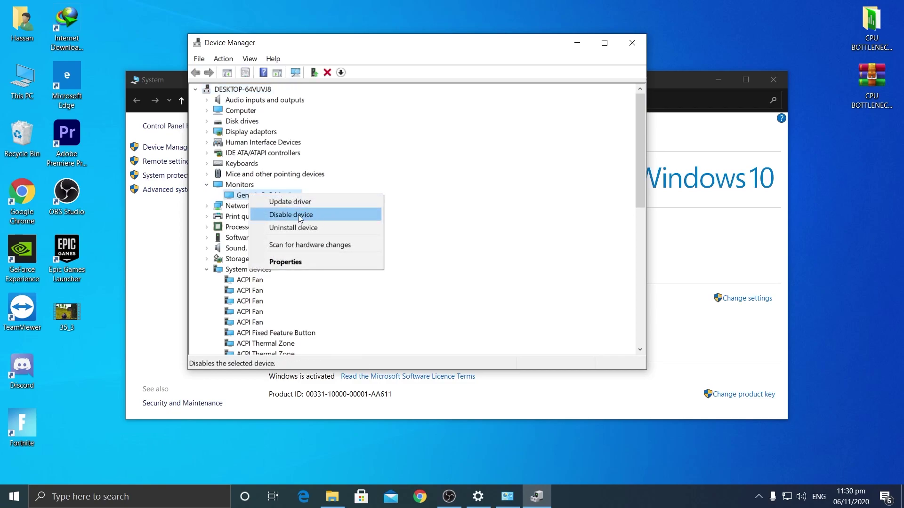
pyautogui.click(302, 216)
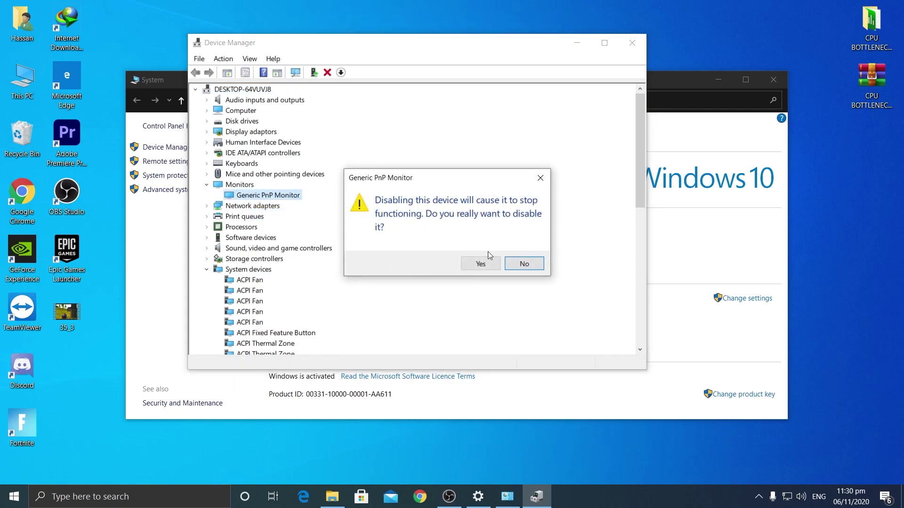
pyautogui.click(489, 266)
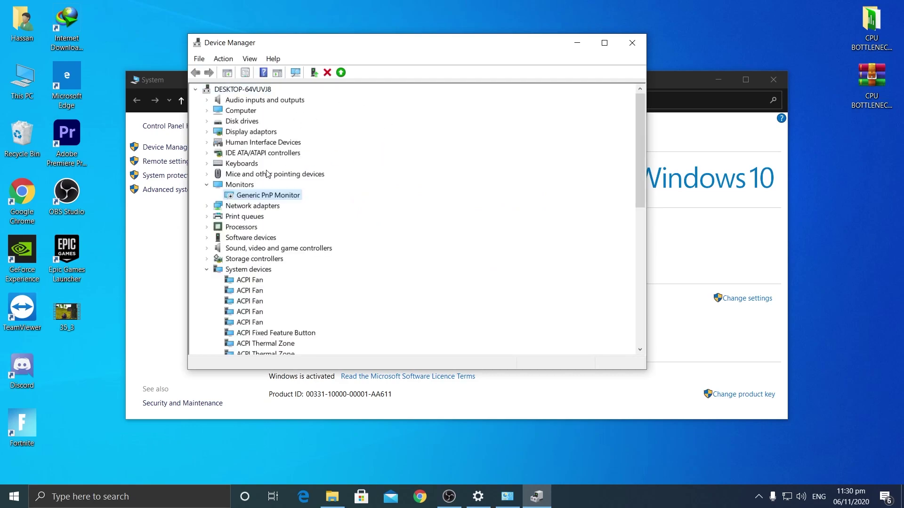
pyautogui.click(626, 42)
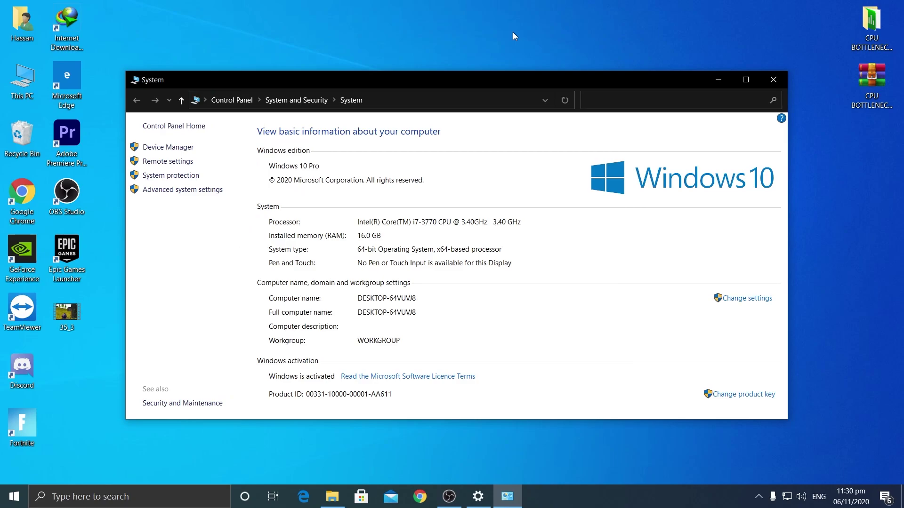
# - Recheck the Display resolution list, then close Settings and the System information window
pyautogui.rightClick(513, 32)
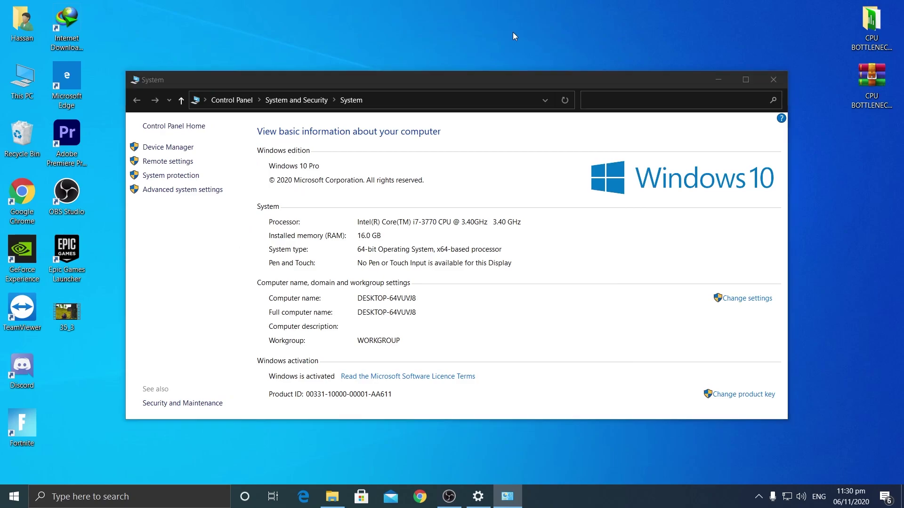
pyautogui.click(556, 150)
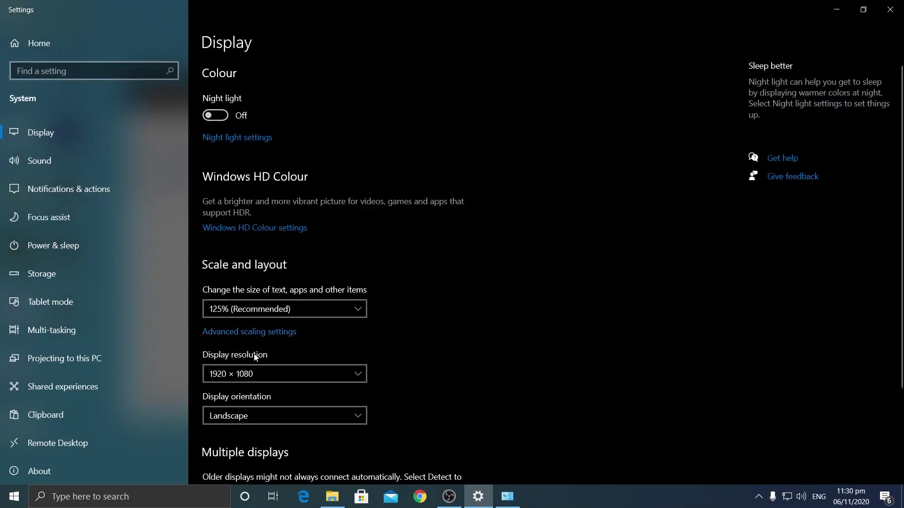
pyautogui.click(249, 374)
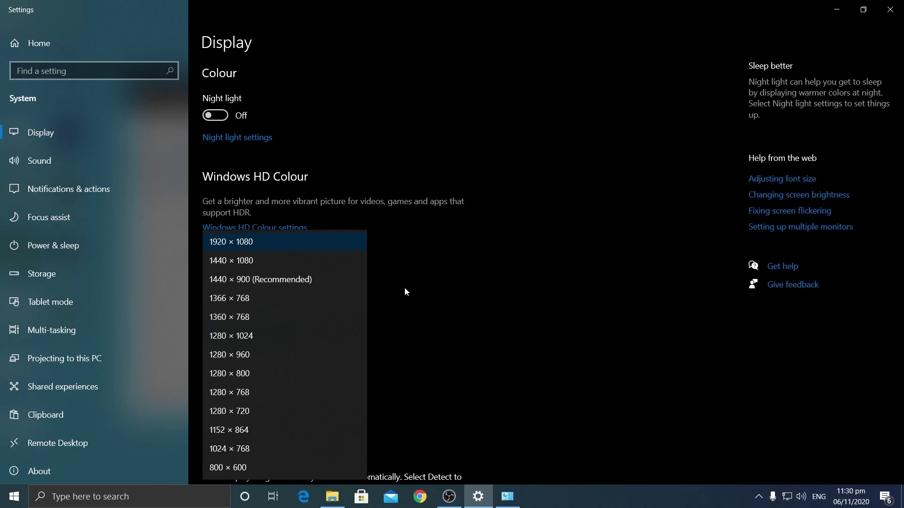
pyautogui.click(896, 7)
pyautogui.click(780, 82)
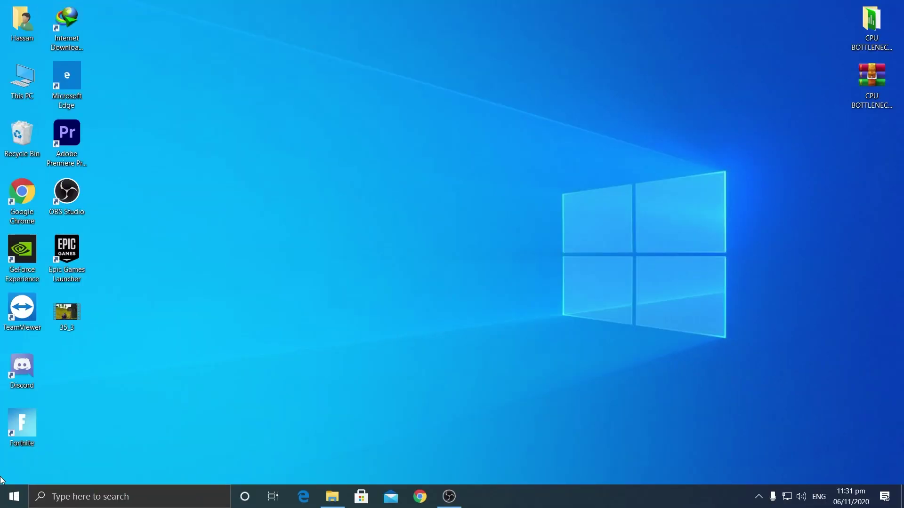
# - Launch Fortnite from the Epic Games Launcher and open Settings from the lobby menu
pyautogui.doubleClick(80, 241)
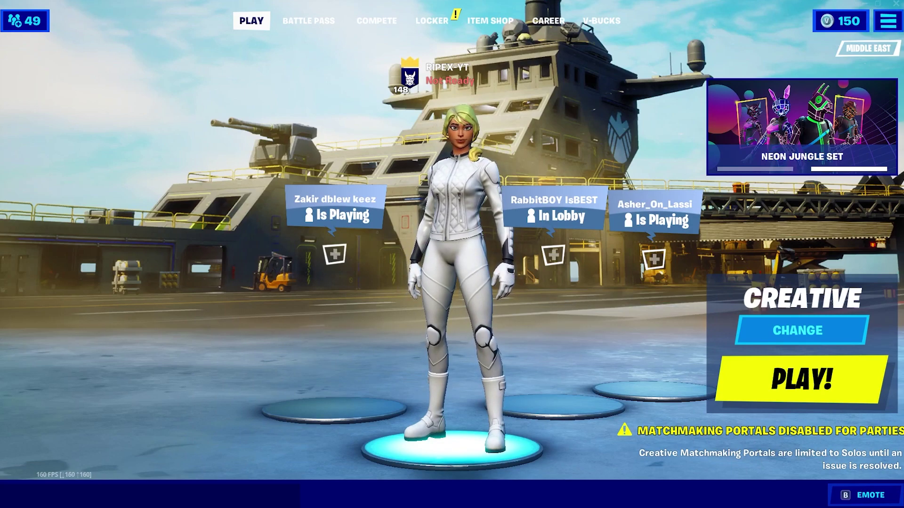
pyautogui.click(888, 21)
pyautogui.click(710, 47)
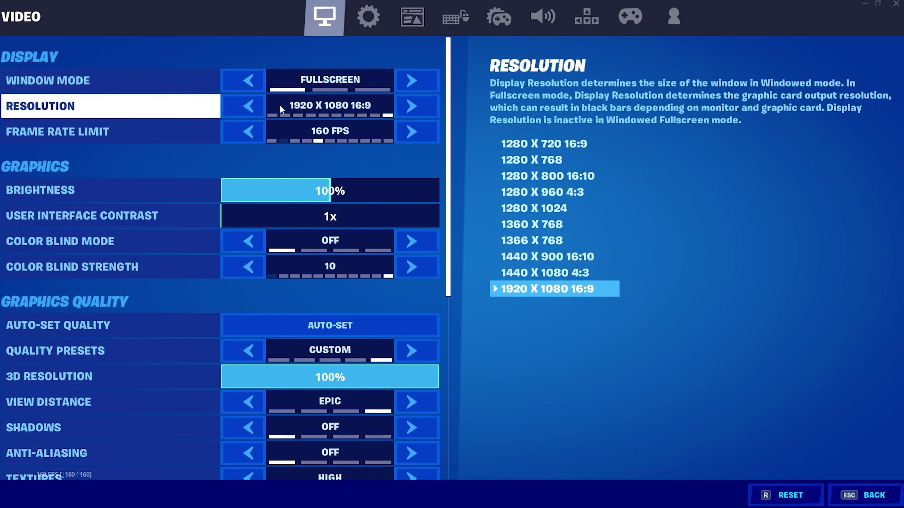
# - Step the Resolution arrows through the list until 1440 X 1080 4:3 is selected
pyautogui.click(241, 106)
pyautogui.click(241, 106)
pyautogui.click(241, 106)
pyautogui.click(241, 106)
pyautogui.click(241, 106)
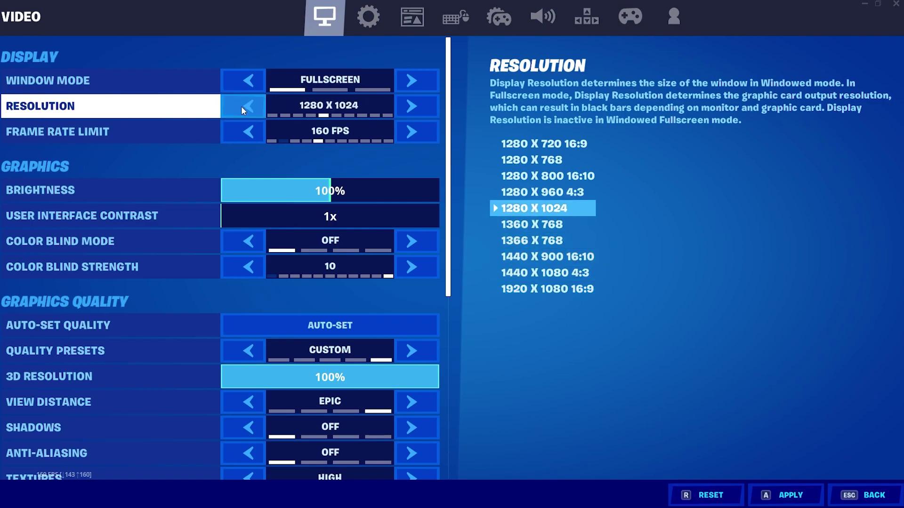
pyautogui.click(241, 106)
pyautogui.click(241, 106)
pyautogui.click(241, 106)
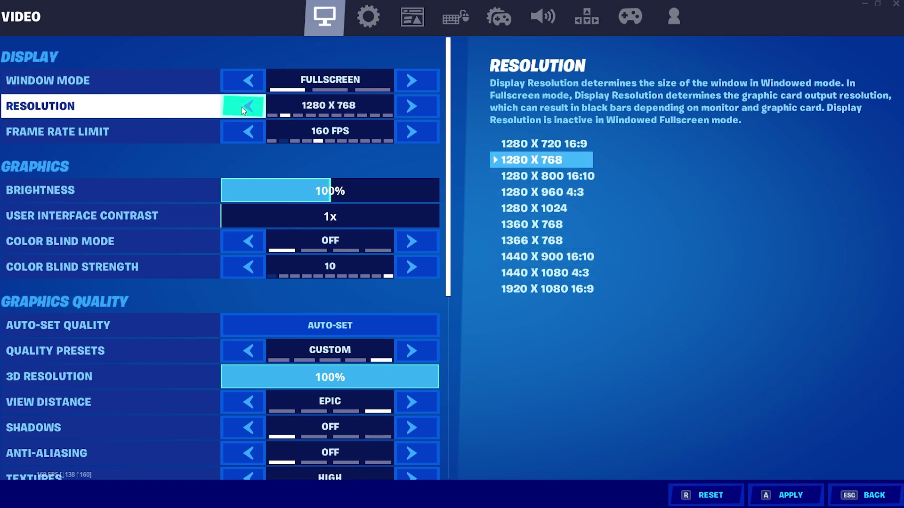
pyautogui.click(242, 107)
pyautogui.click(241, 106)
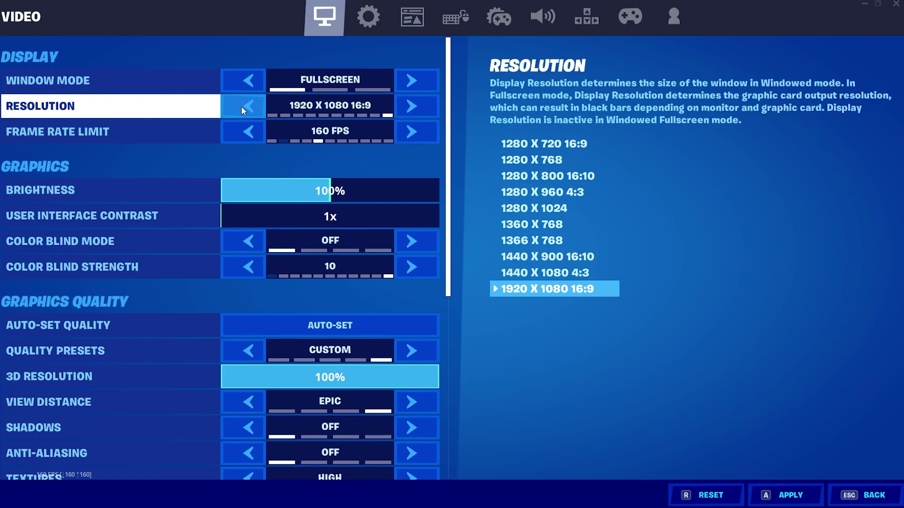
pyautogui.click(254, 106)
pyautogui.click(255, 106)
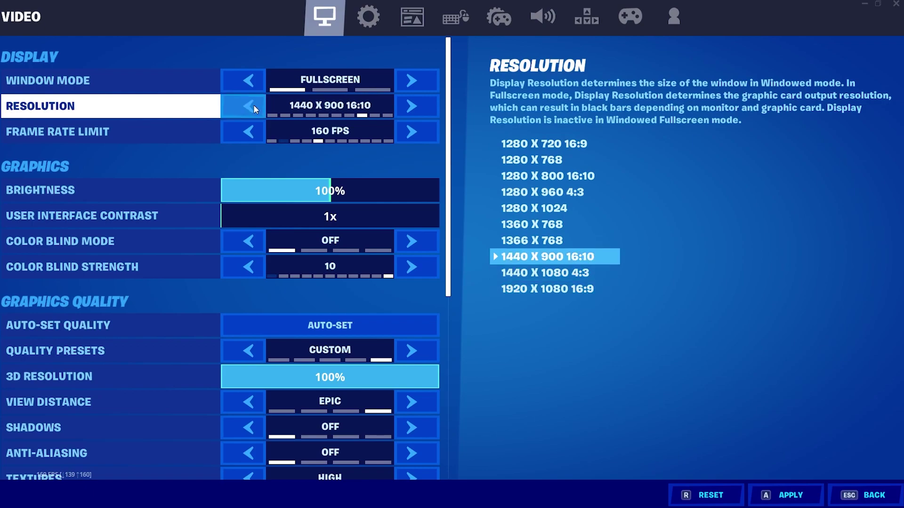
pyautogui.click(245, 108)
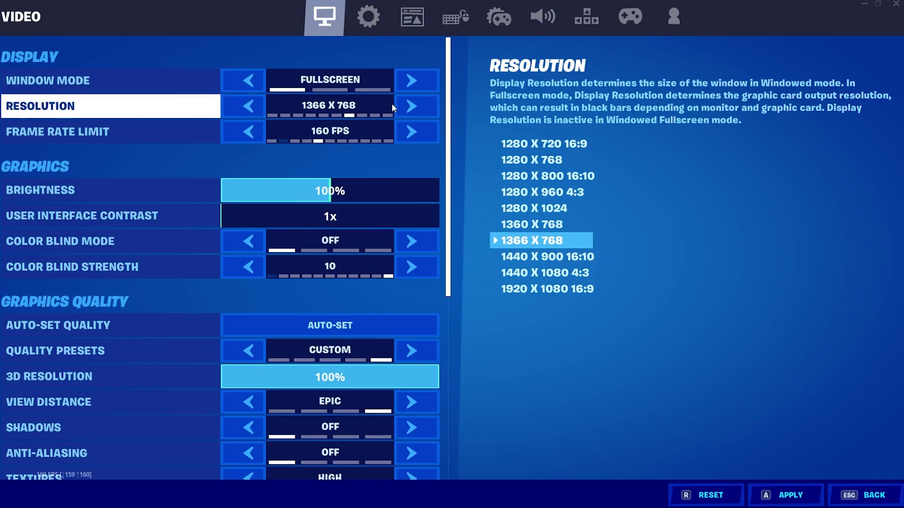
pyautogui.click(424, 106)
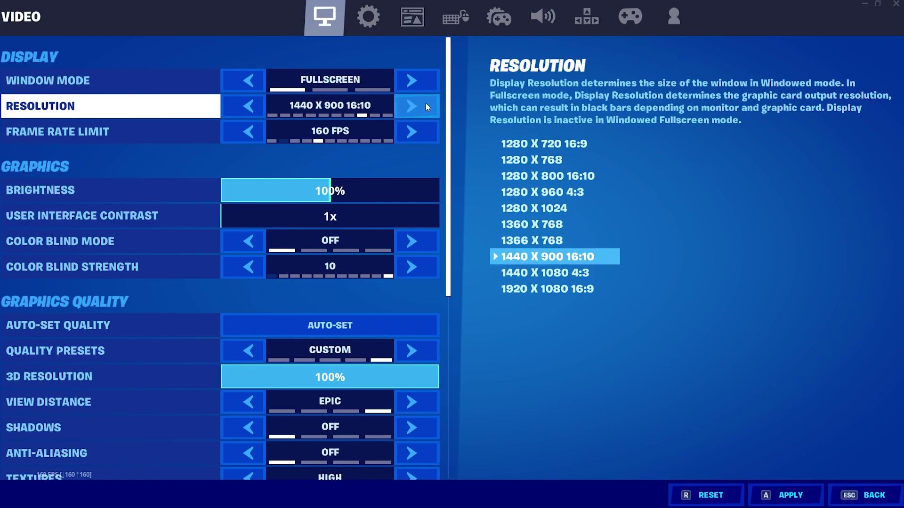
pyautogui.click(425, 102)
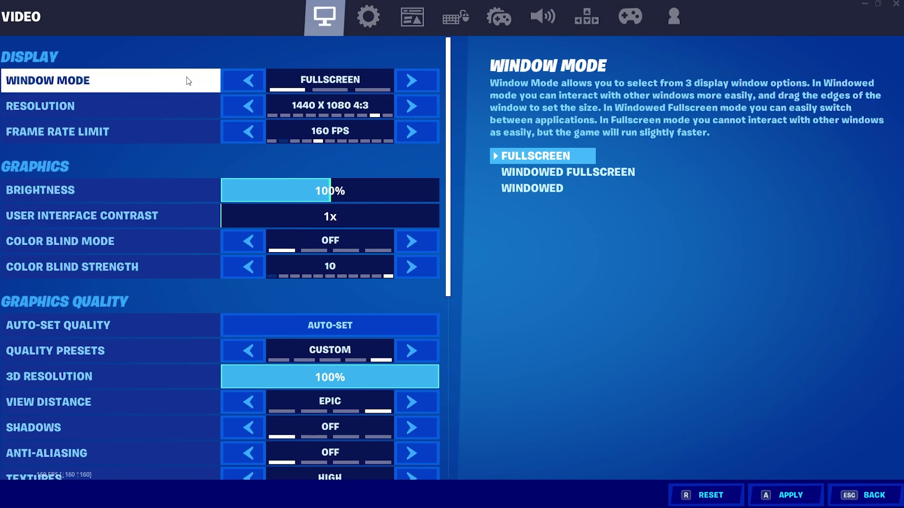
# - Cycle Window Mode through the windowed options and return it to Fullscreen
pyautogui.click(260, 80)
pyautogui.click(250, 81)
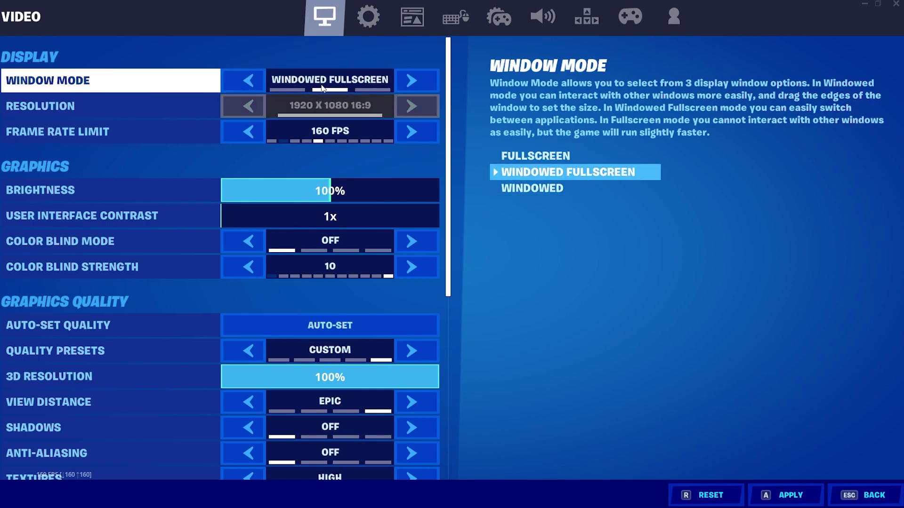
pyautogui.click(409, 77)
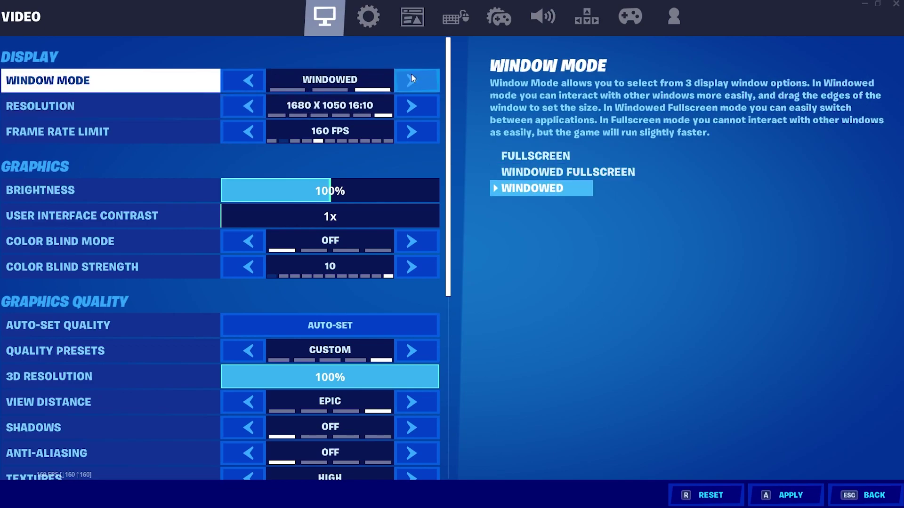
pyautogui.click(411, 76)
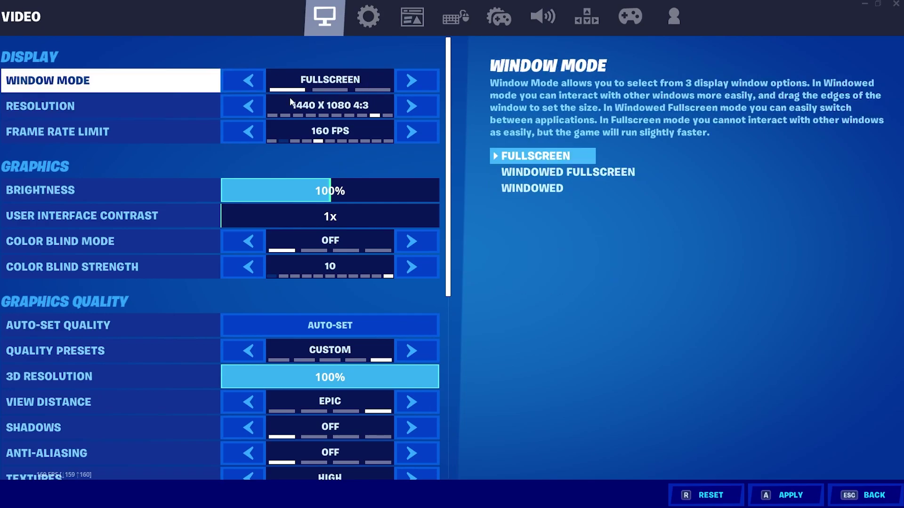